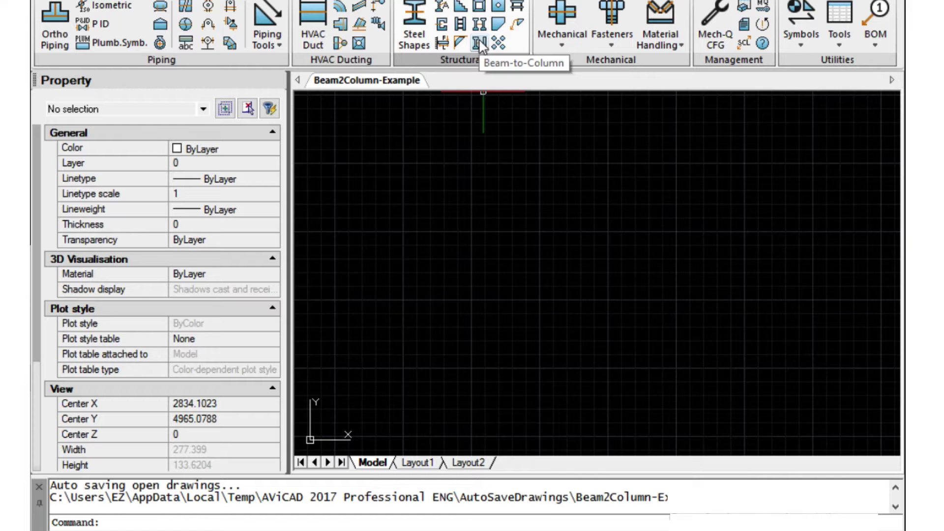
Step: Open the Beam-to-Column utility, keep Dim A at 4.0 and the Front draw view
click(479, 44)
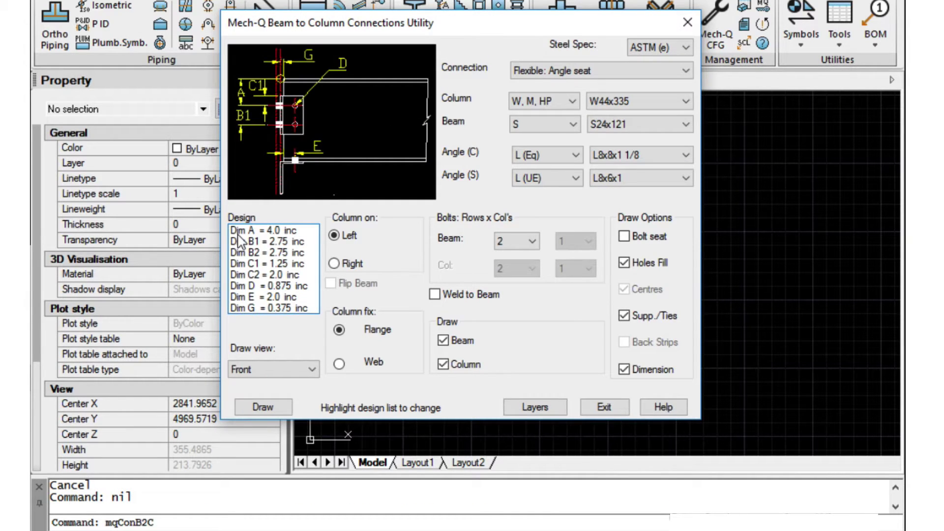
double_click(271, 231)
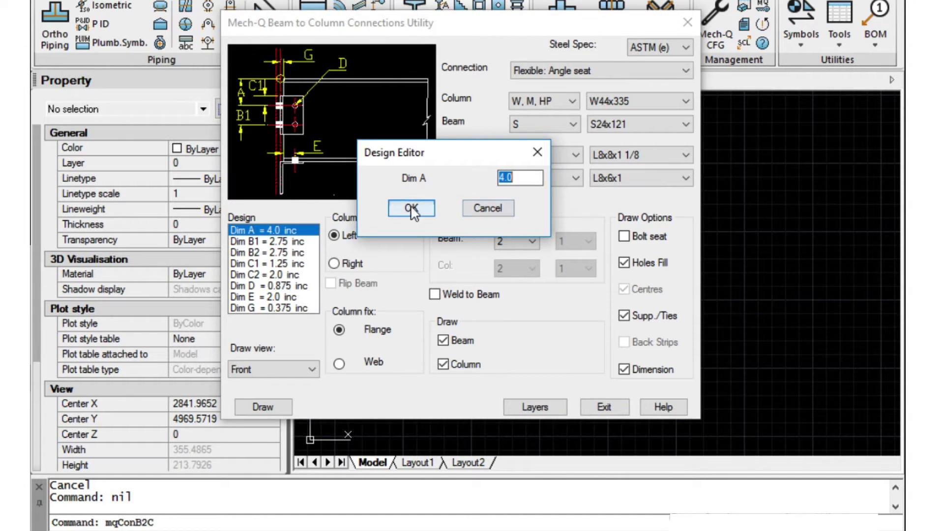
click(486, 210)
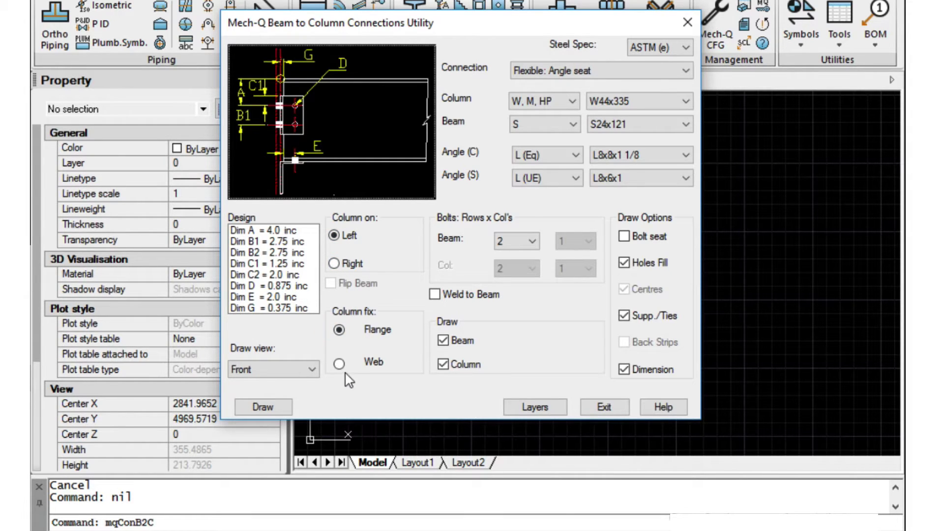
click(301, 370)
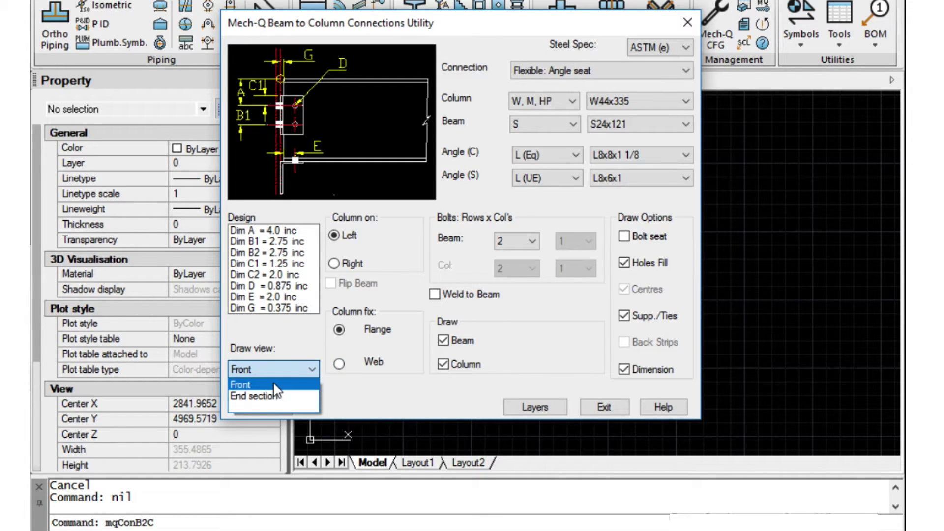
click(249, 384)
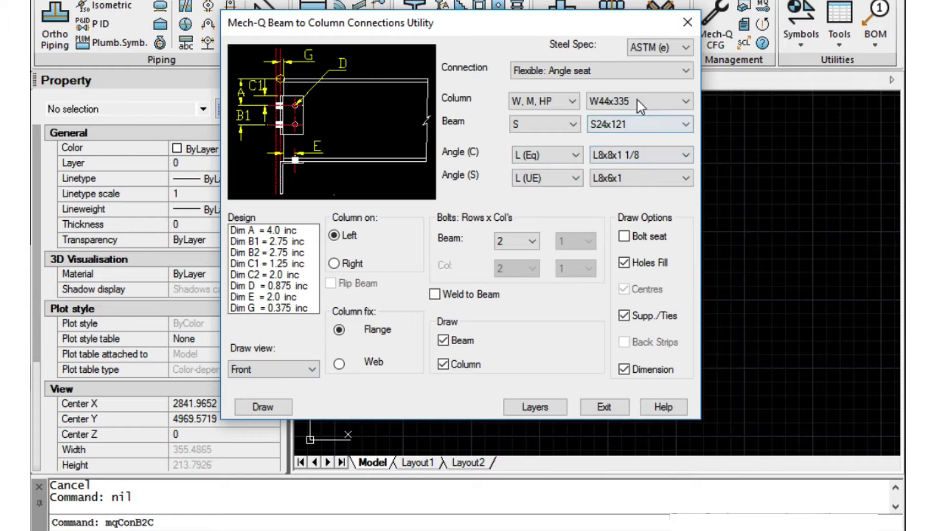
click(653, 72)
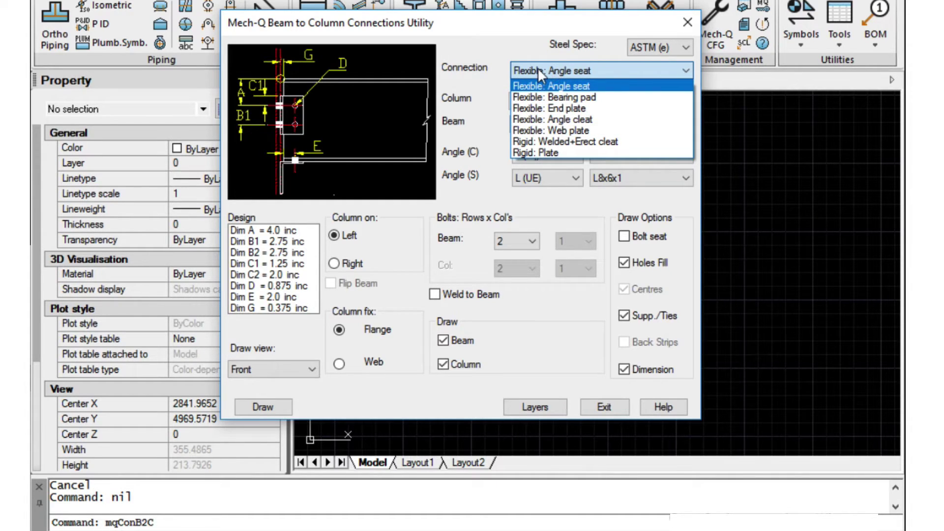
click(546, 86)
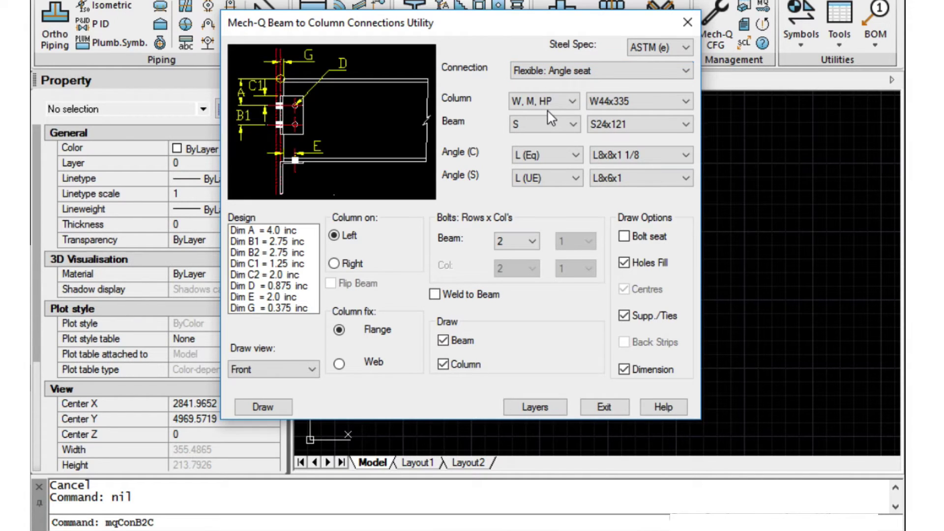
click(641, 102)
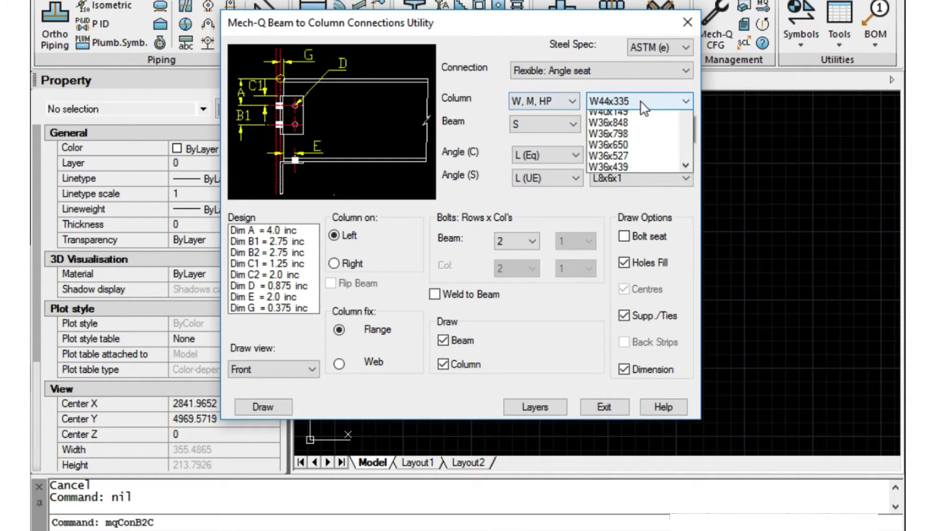
click(640, 100)
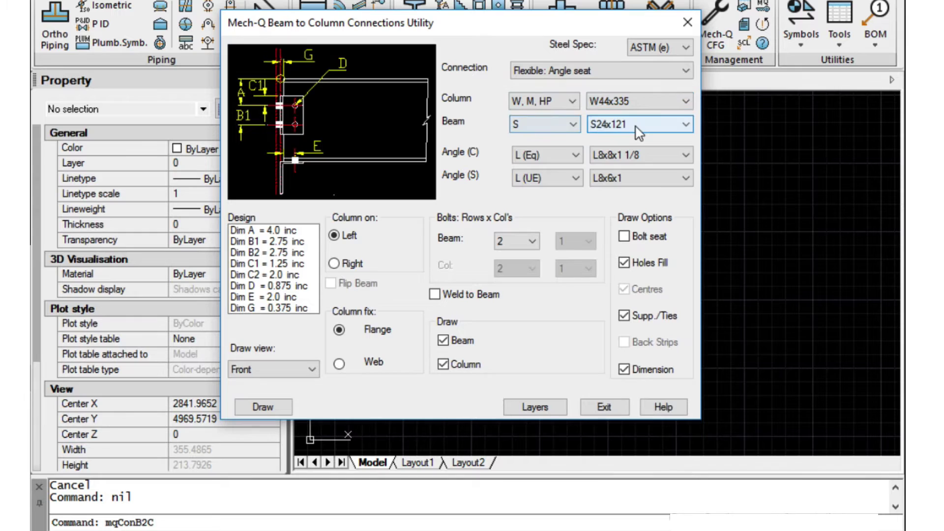
click(646, 47)
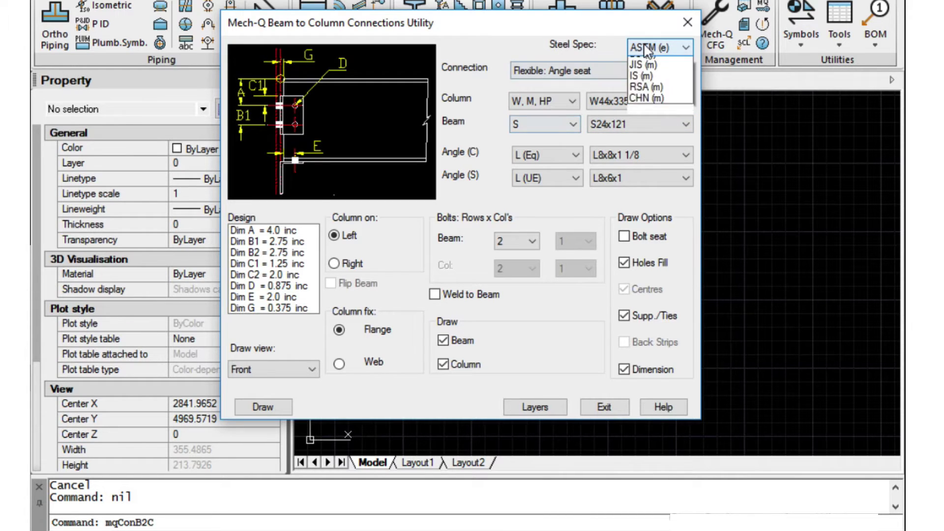
click(606, 184)
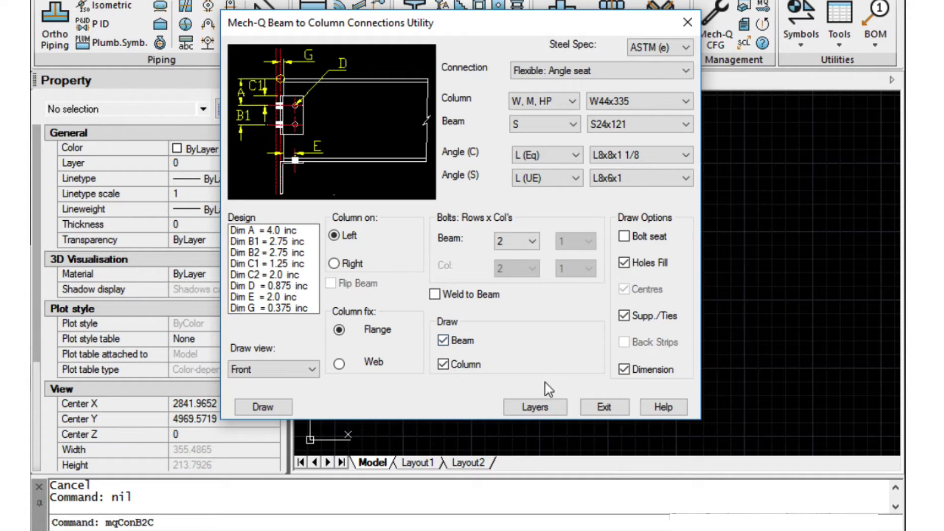
click(522, 408)
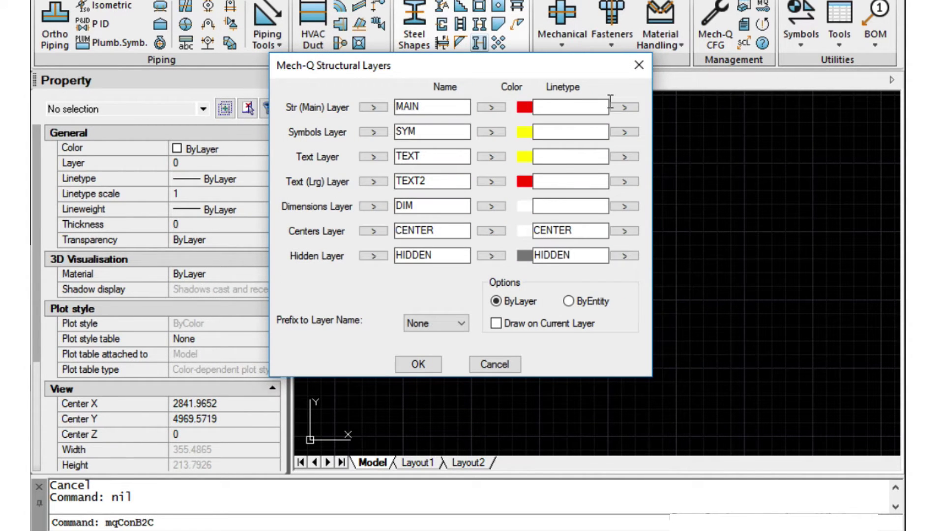
click(639, 63)
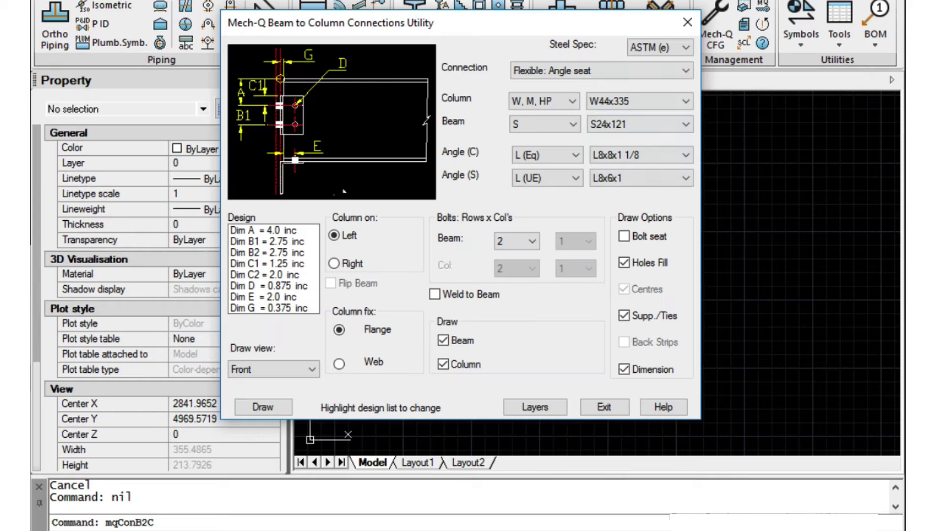
Step: Draw the angle seat connection at a picked point with beam length 50, column top 30, column length 90
click(263, 408)
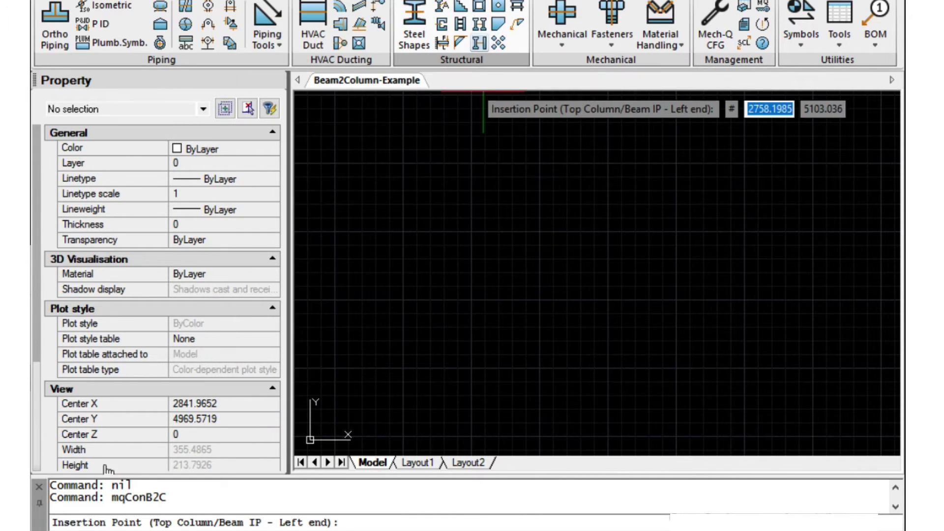
click(555, 231)
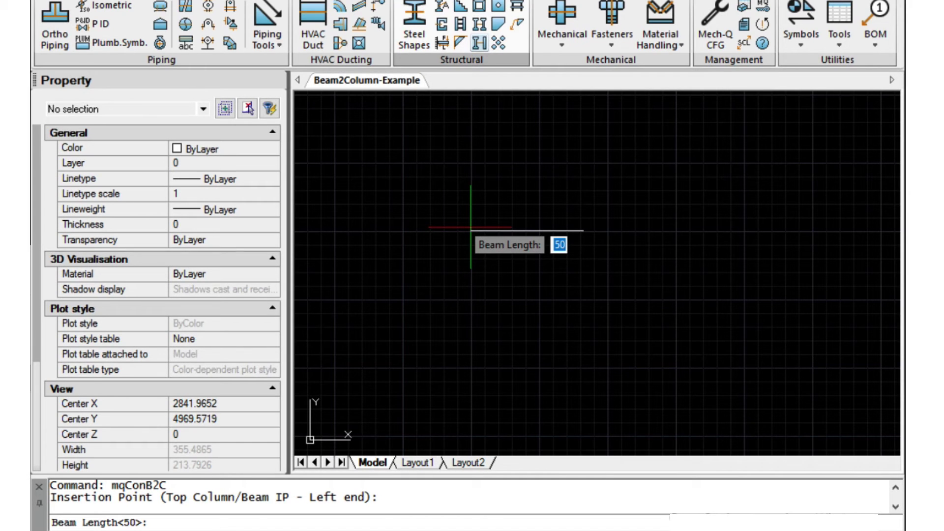
key(Return)
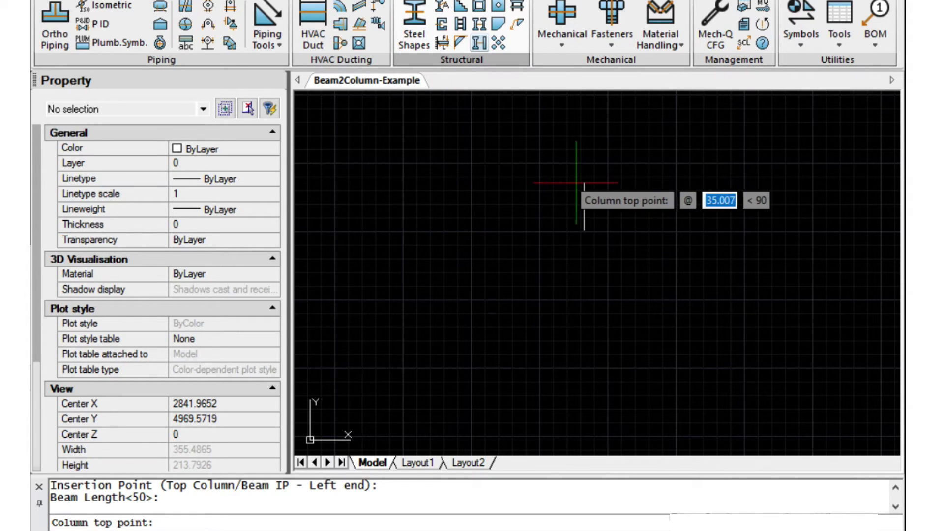
text(30)
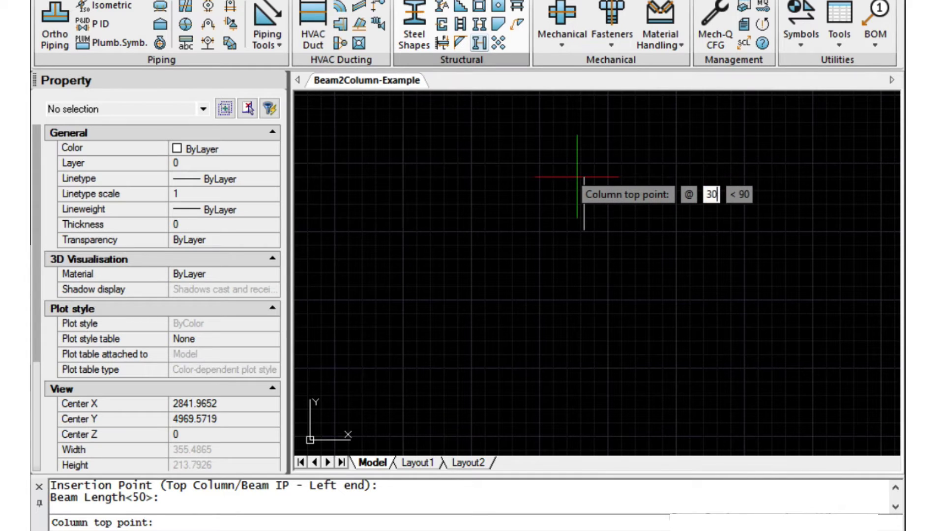
key(Return)
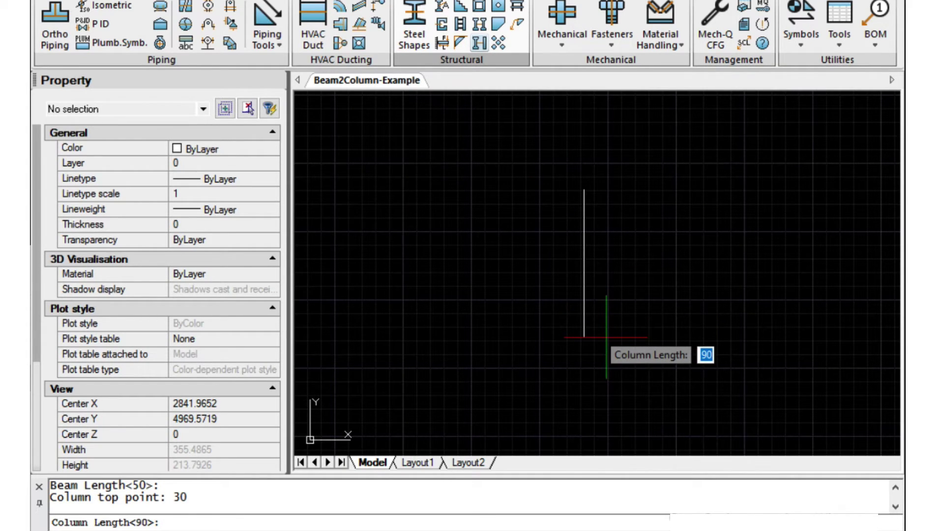
key(Return)
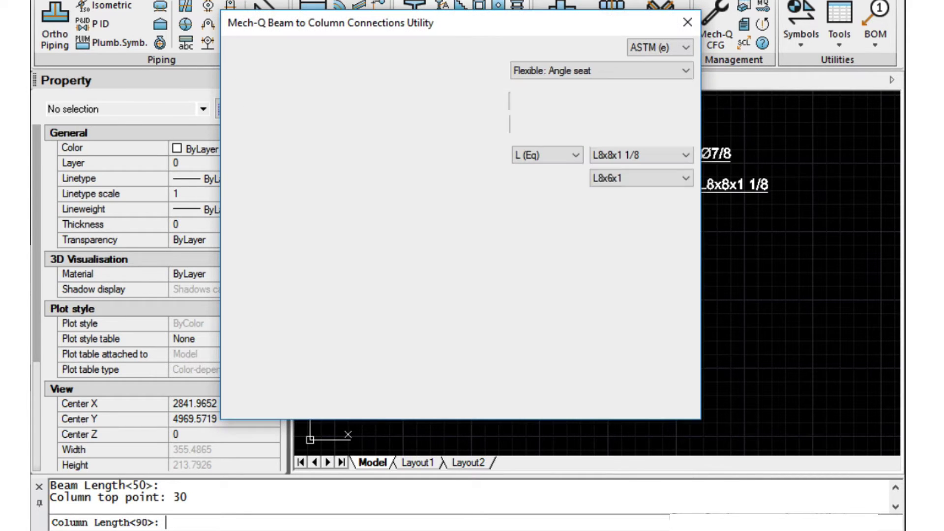
Step: Exit the connection utility and zoom in on the beam-column junction
click(688, 23)
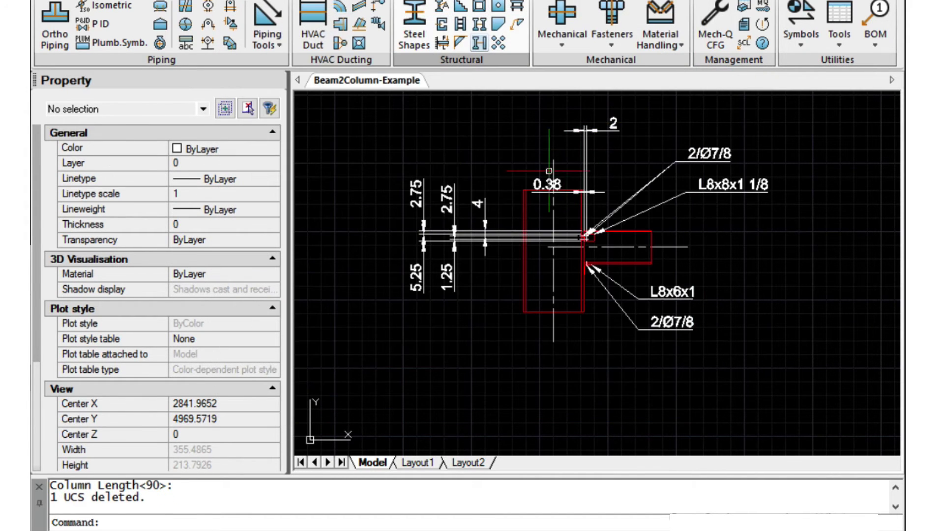
scroll(586, 254, up, 4)
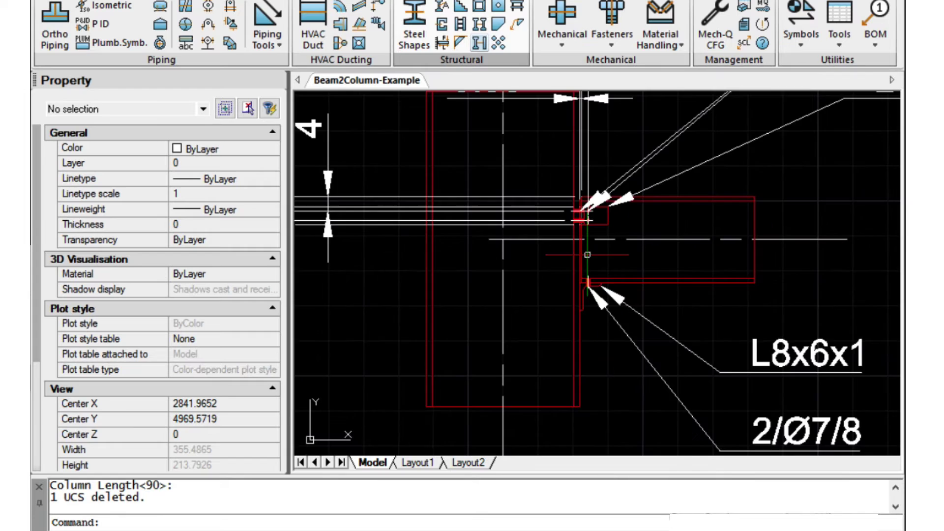
scroll(587, 254, up, 1)
scroll(587, 254, up, 1)
scroll(587, 255, down, 2)
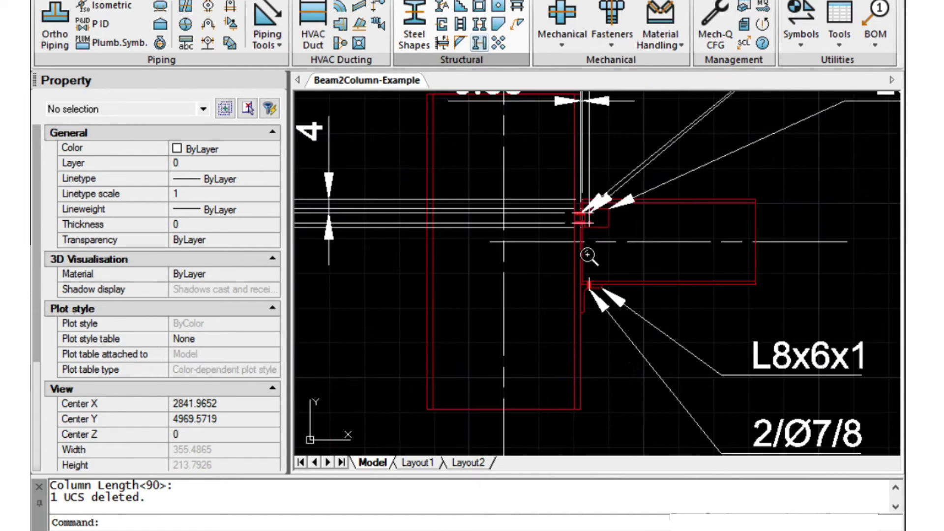
scroll(588, 256, down, 3)
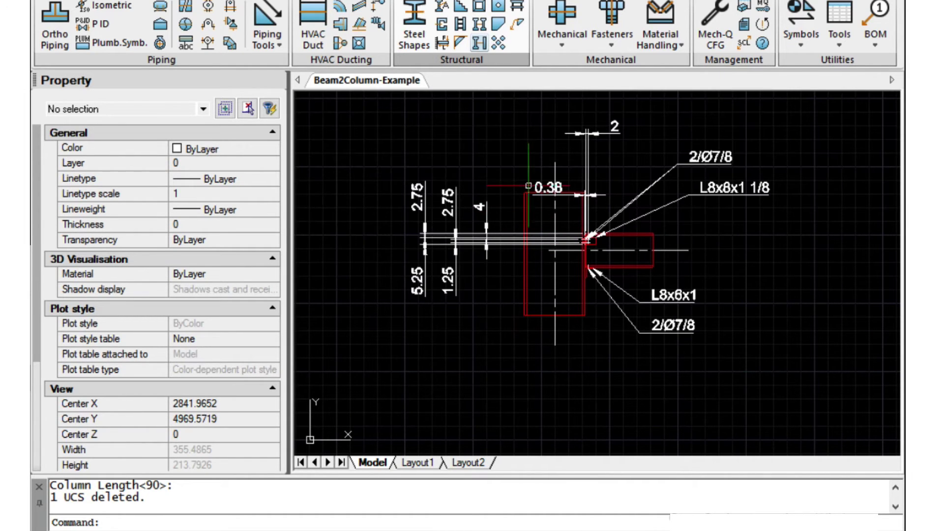
Step: Grip-stretch the 2 dimension down from above the column to beside the beam end
click(596, 133)
click(587, 133)
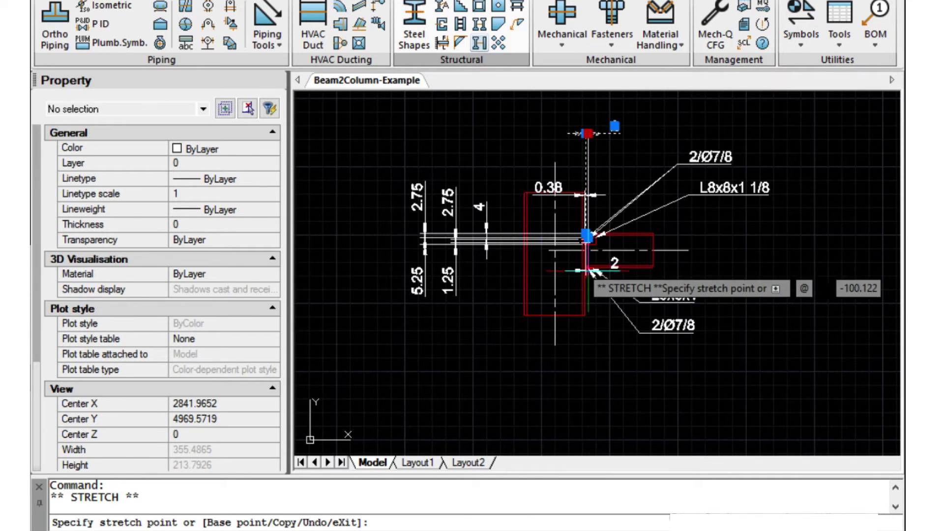
click(586, 257)
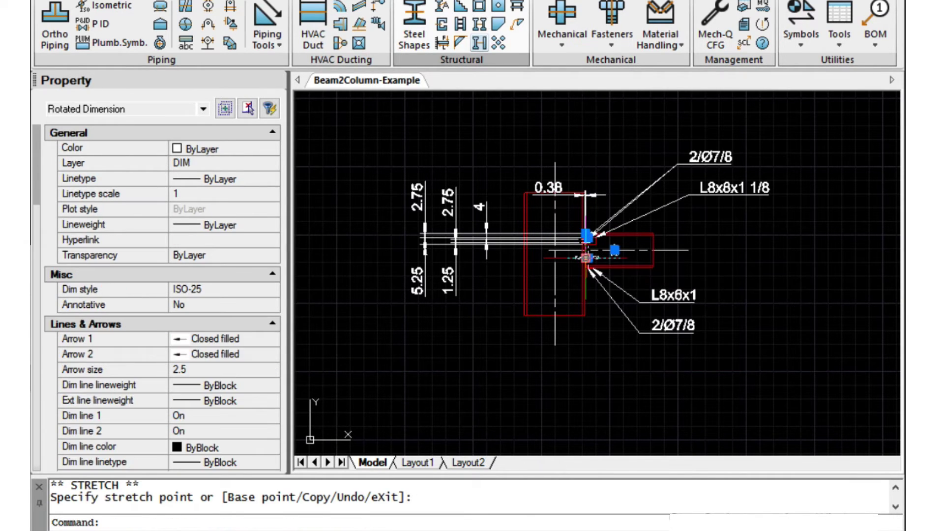
scroll(587, 257, up, 2)
key(Escape)
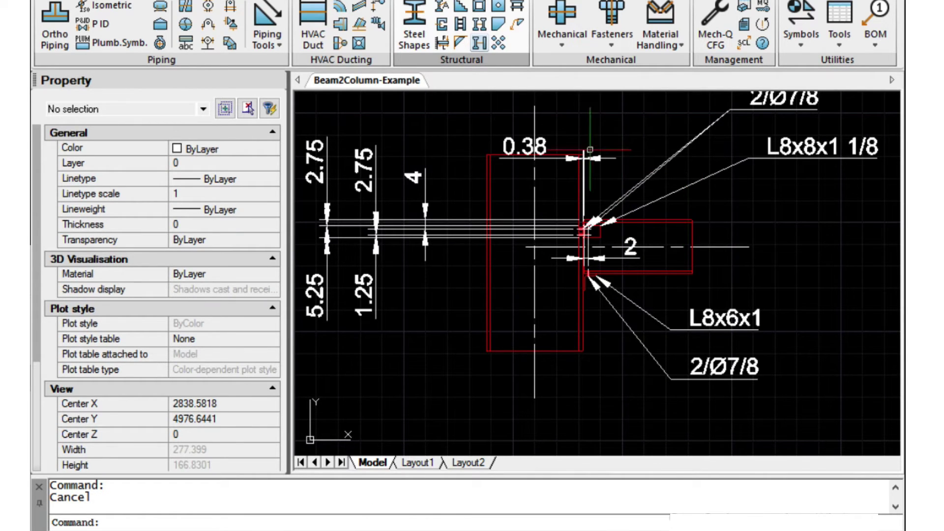
Step: Grip the 0.38 dimension, then cancel, leaving it in place
click(561, 158)
click(525, 147)
key(Escape)
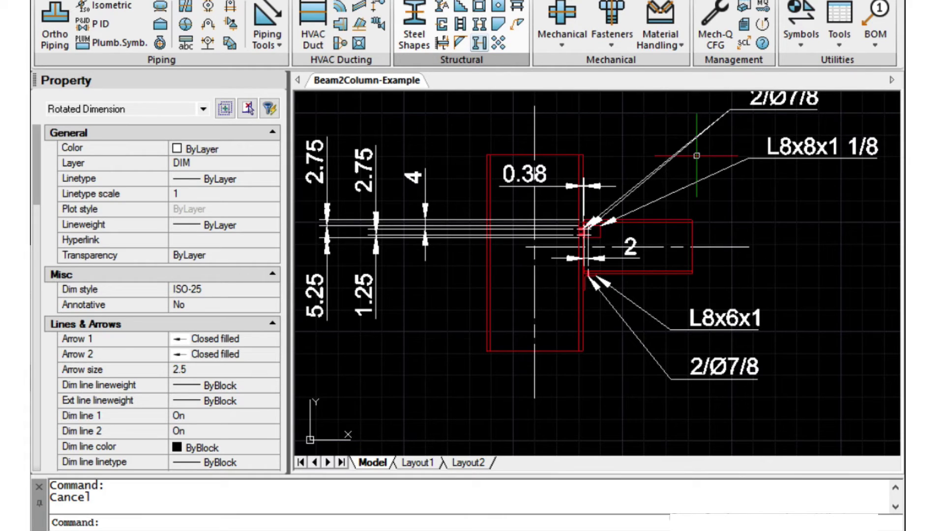
Step: Check DIMSCALE, leaving it at 3, and keep LTSCALE at 1.0000
text(DIMSCALE)
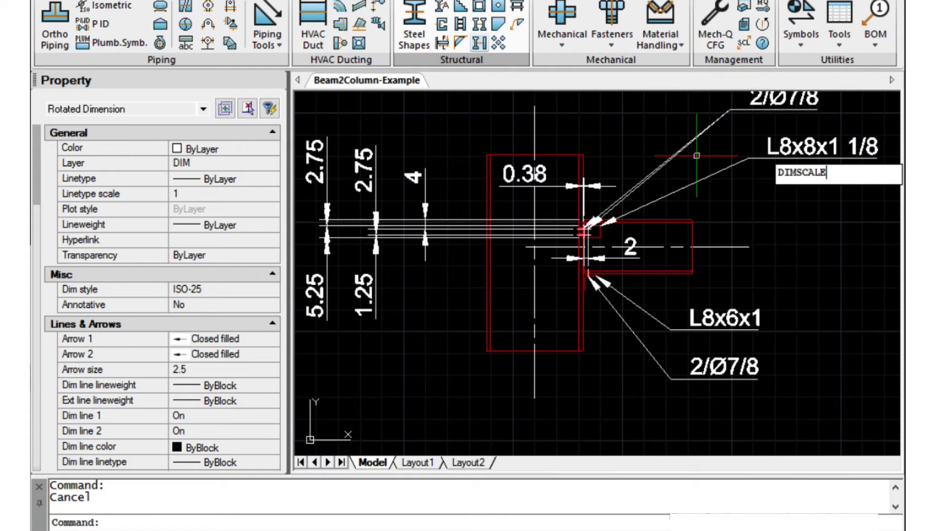
key(Return)
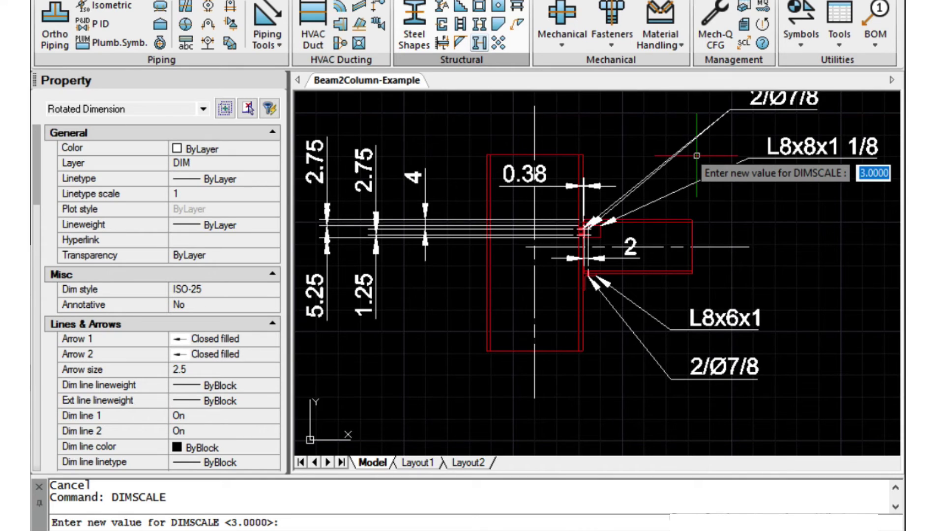
key(Escape)
text(LT)
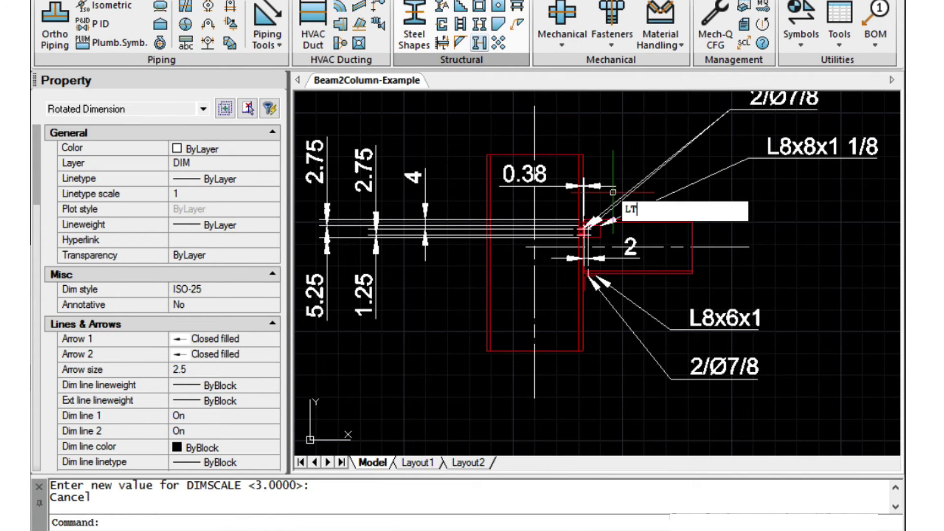
text(SCALE)
key(Return)
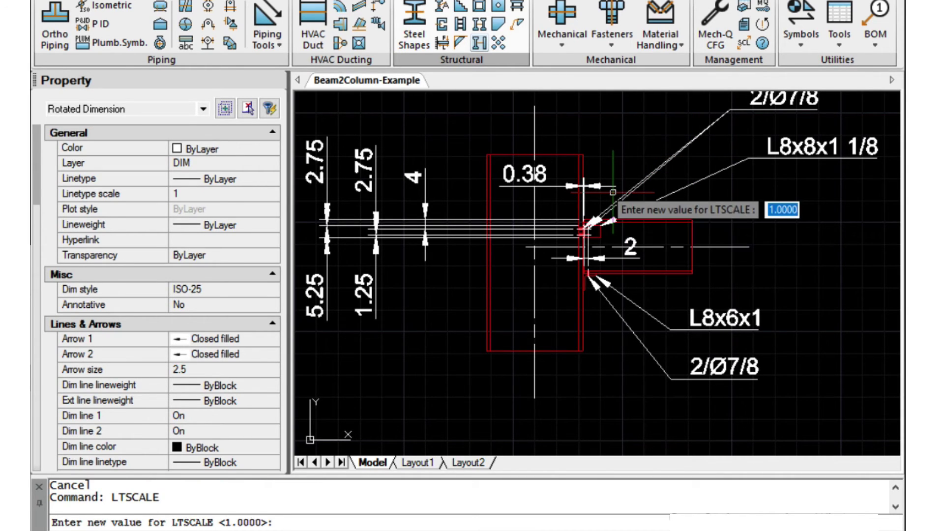
key(Return)
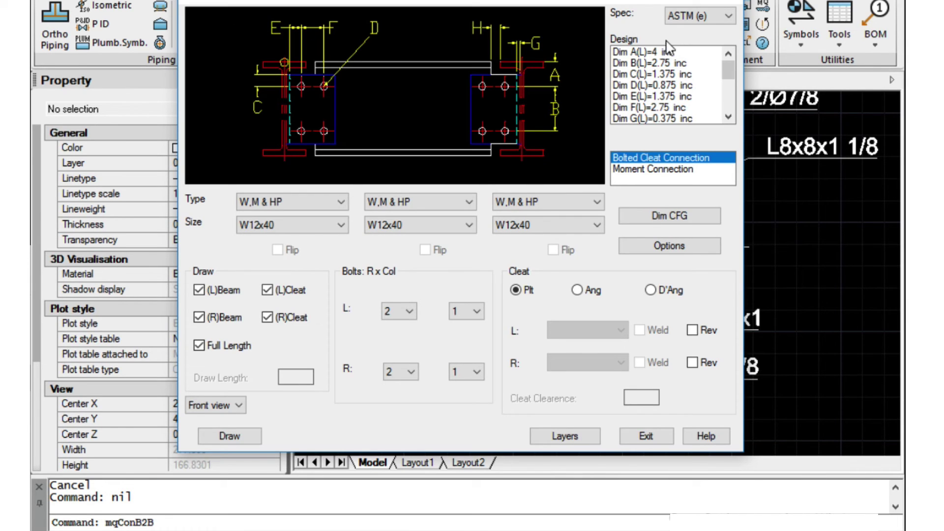
double_click(648, 52)
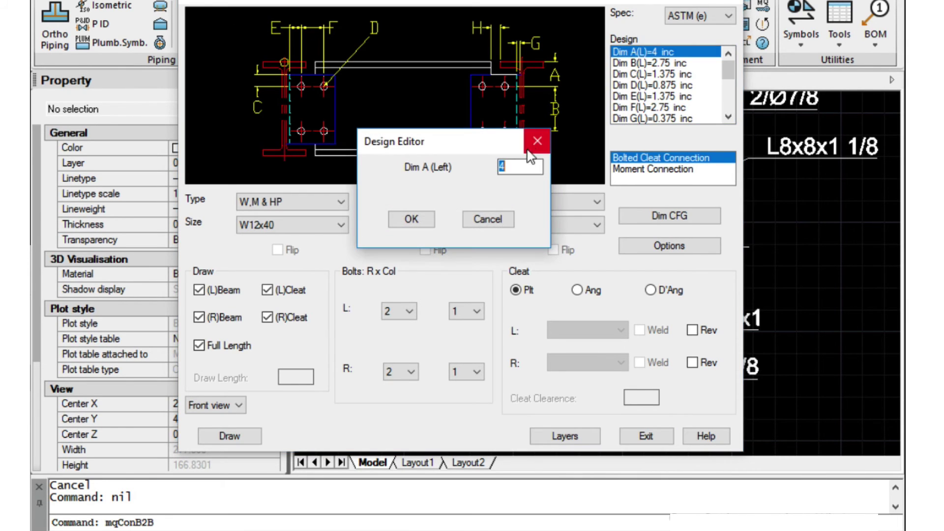
click(537, 141)
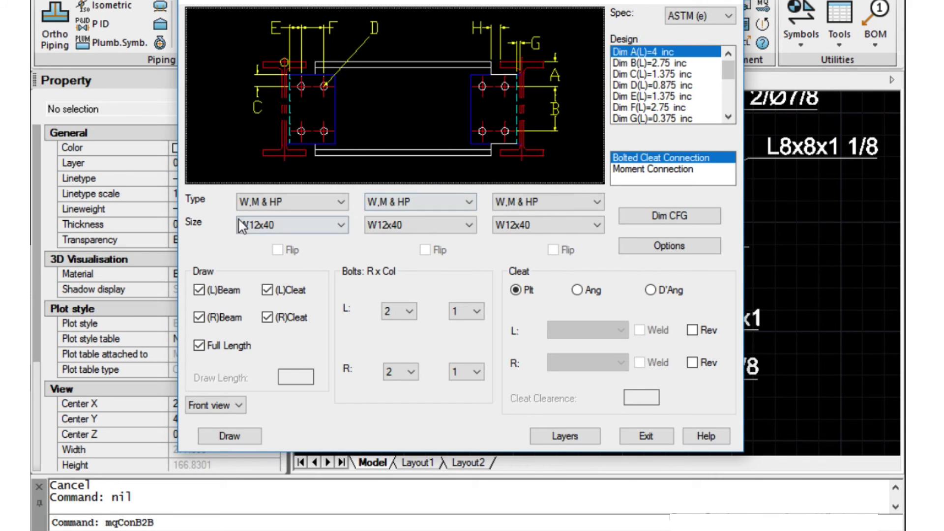